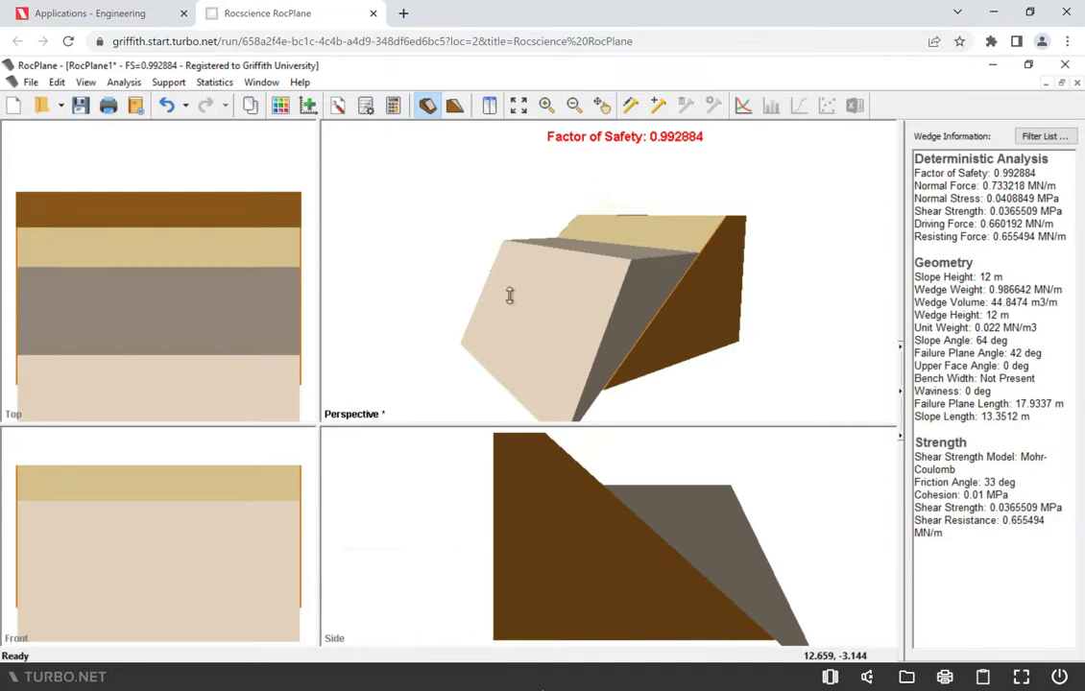
# Reorient the 3D, side and top wedge views, then bring up the Analysis menu.
pyautogui.moveTo(532, 296)
pyautogui.mouseDown()
pyautogui.moveTo(629, 282)
pyautogui.moveTo(614, 294)
pyautogui.moveTo(658, 261)
pyautogui.moveTo(643, 290)
pyautogui.moveTo(627, 300)
pyautogui.moveTo(654, 266)
pyautogui.moveTo(611, 310)
pyautogui.moveTo(635, 274)
pyautogui.moveTo(634, 284)
pyautogui.moveTo(702, 295)
pyautogui.moveTo(688, 315)
pyautogui.moveTo(682, 291)
pyautogui.moveTo(702, 294)
pyautogui.moveTo(683, 305)
pyautogui.moveTo(695, 296)
pyautogui.mouseUp()
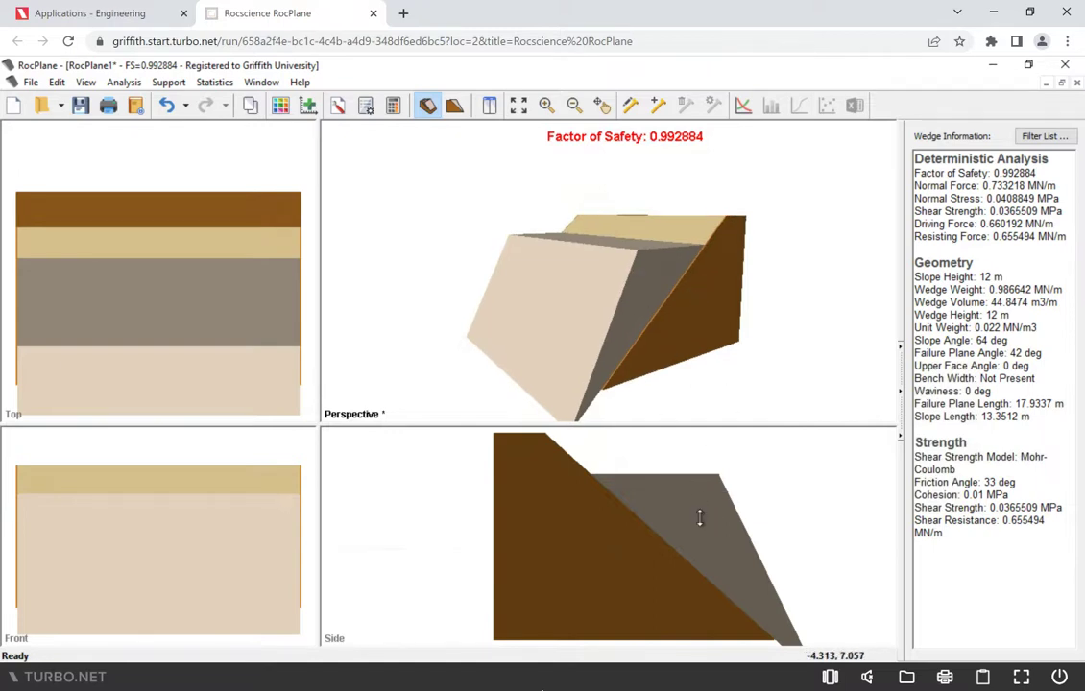
pyautogui.moveTo(700, 516)
pyautogui.mouseDown()
pyautogui.moveTo(663, 504)
pyautogui.moveTo(702, 538)
pyautogui.moveTo(677, 531)
pyautogui.mouseUp()
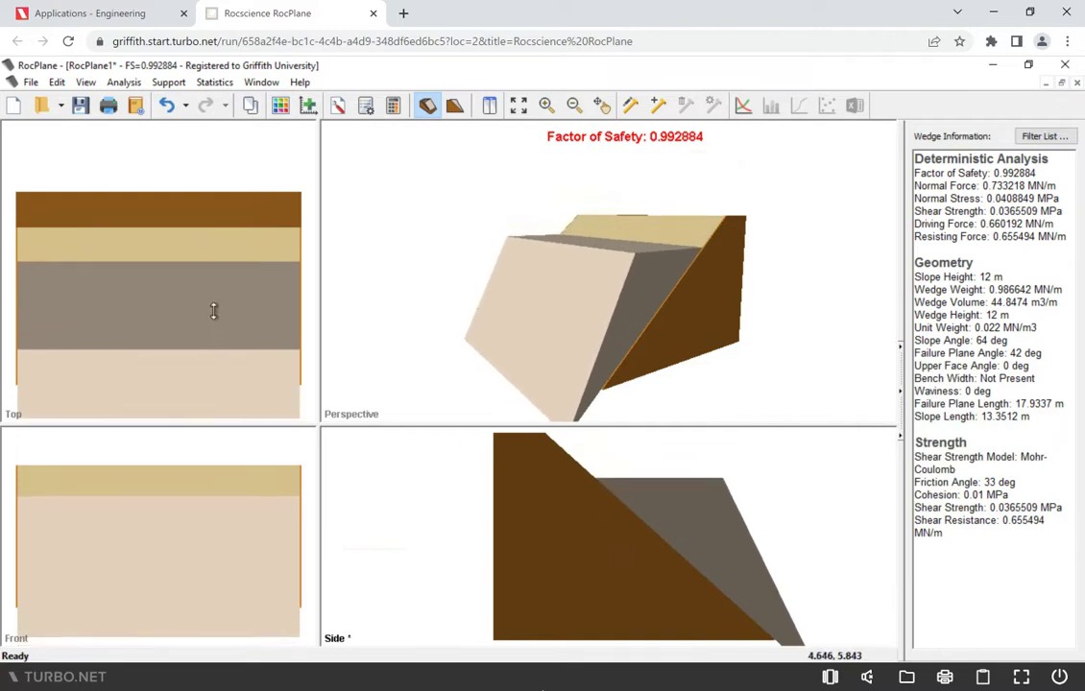
pyautogui.moveTo(214, 310)
pyautogui.mouseDown()
pyautogui.moveTo(220, 300)
pyautogui.moveTo(219, 336)
pyautogui.mouseUp()
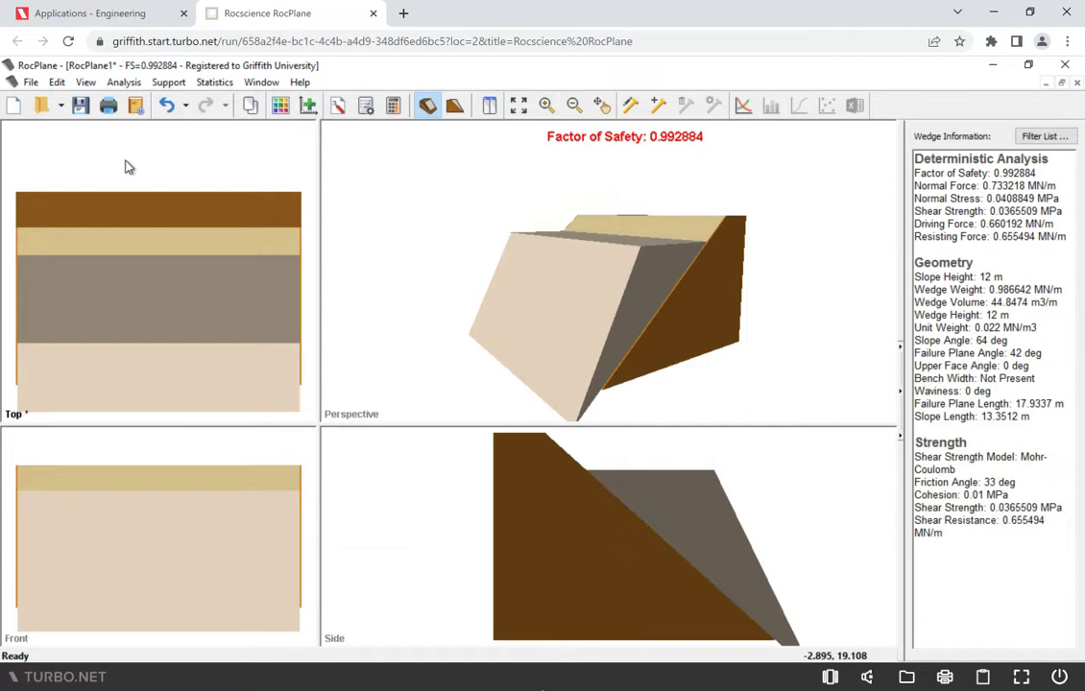
pyautogui.click(118, 87)
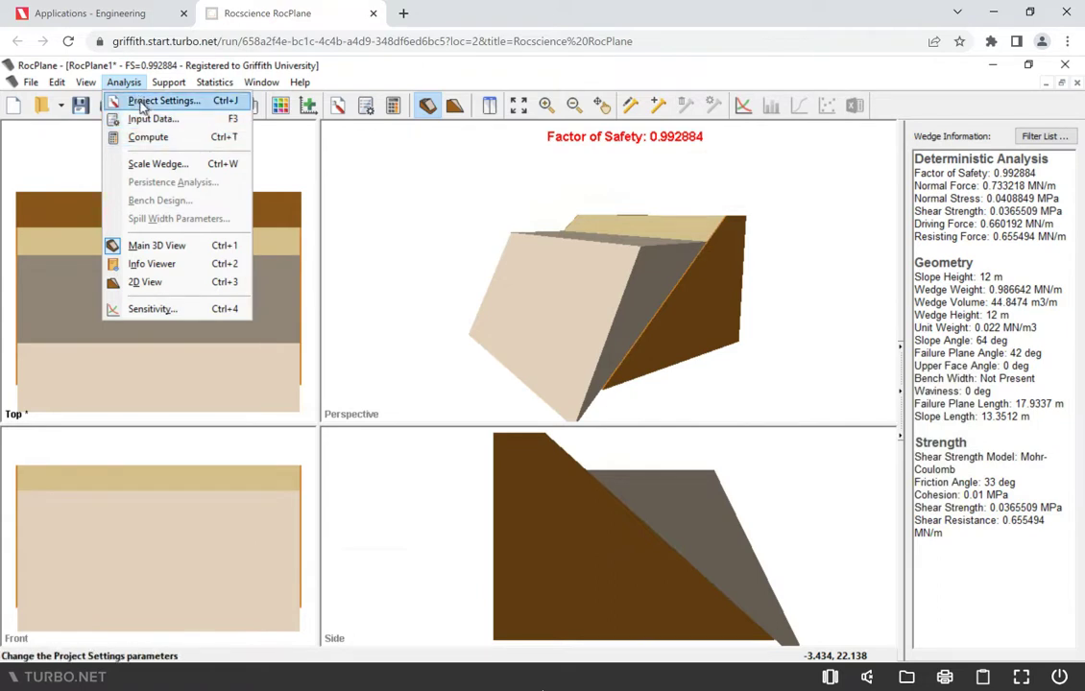
# Confirm Project Settings with metric MPa units and deterministic analysis type.
pyautogui.click(139, 100)
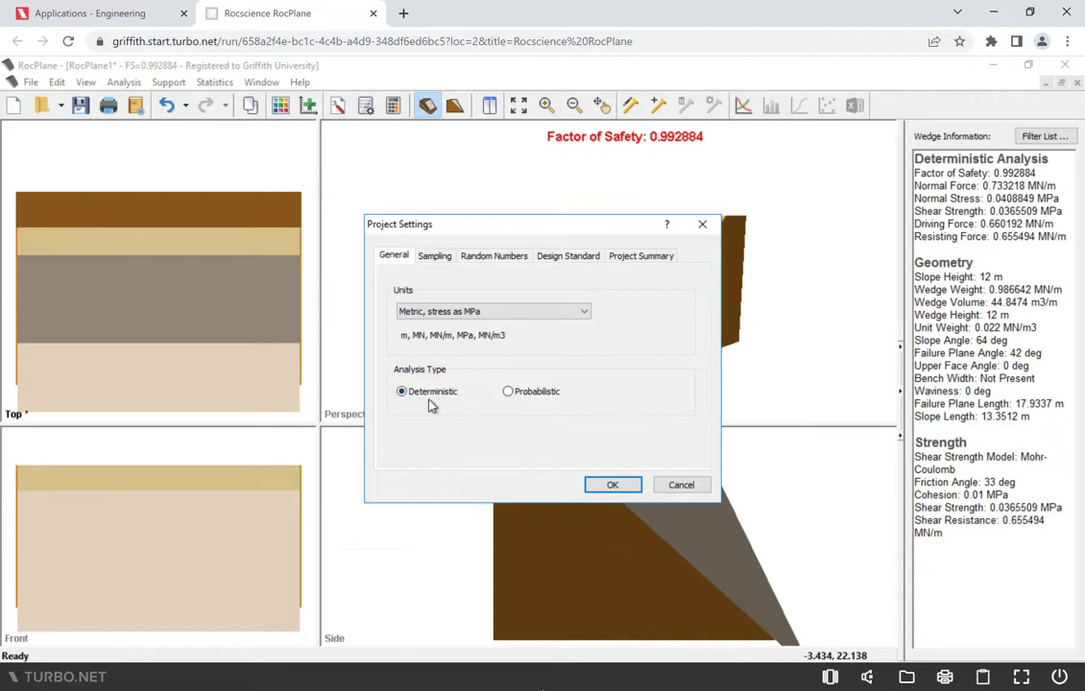
pyautogui.click(611, 484)
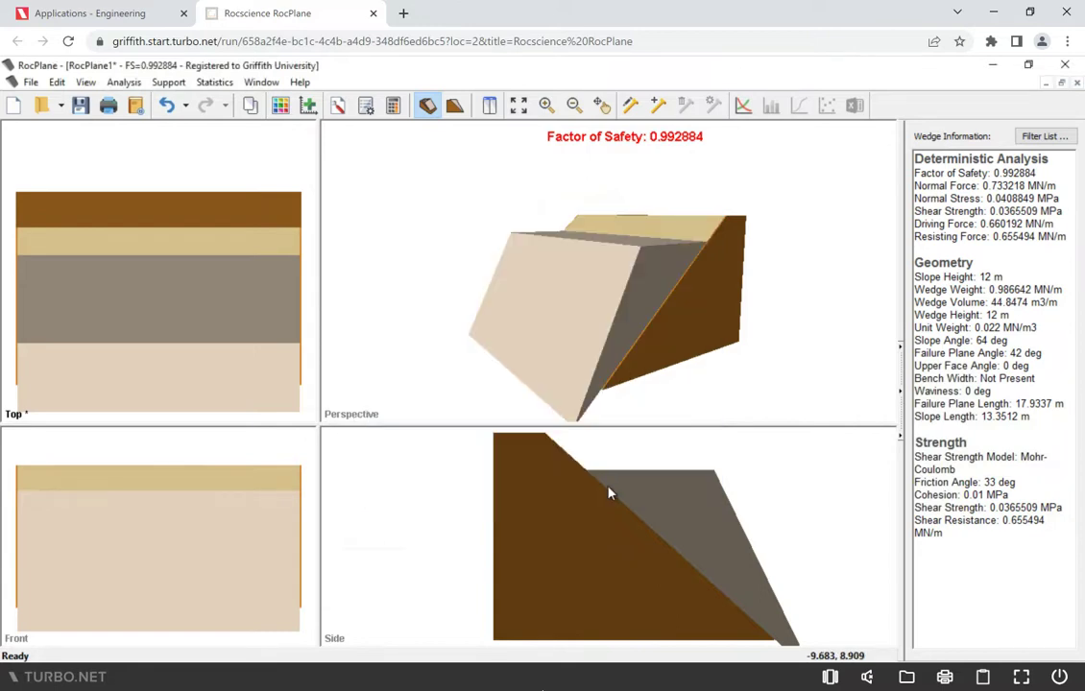
# Review Geometry inputs in Input Data: slope 64°, height 12 m, unit weight 0.022 MN/m3.
pyautogui.click(124, 82)
pyautogui.click(146, 120)
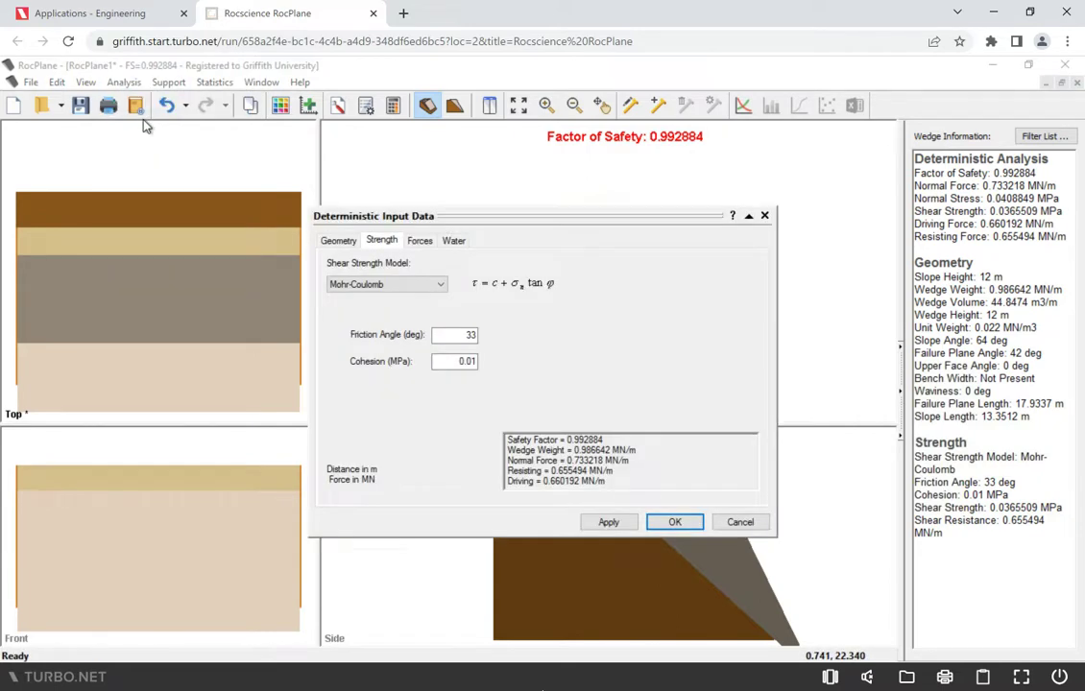
pyautogui.click(342, 241)
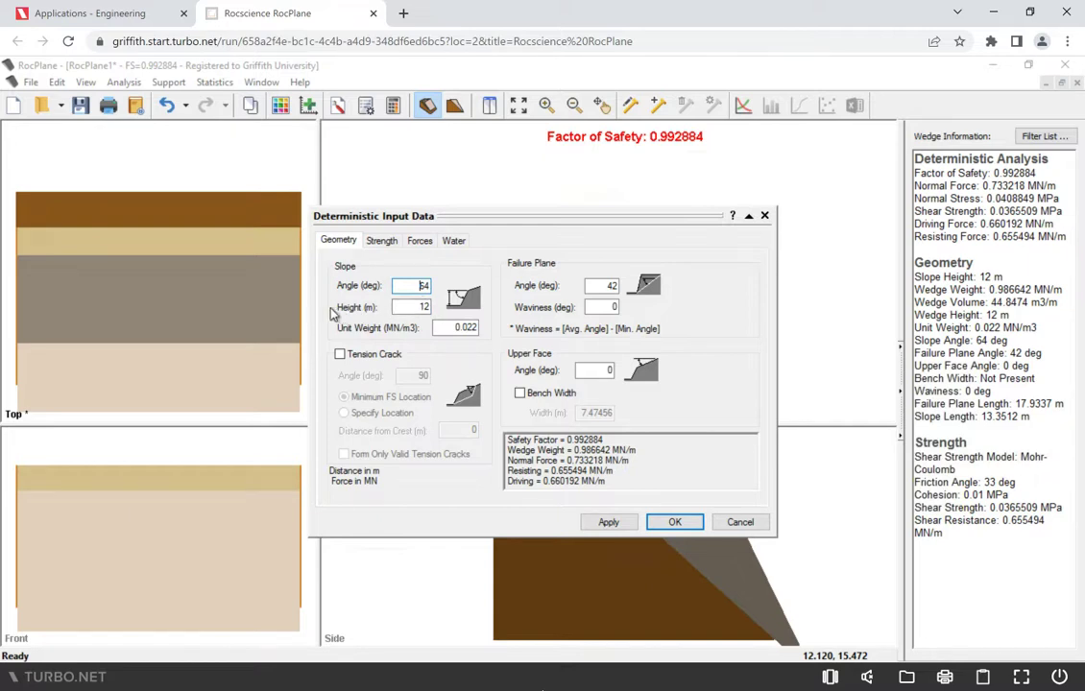
pyautogui.doubleClick(430, 307)
pyautogui.doubleClick(461, 327)
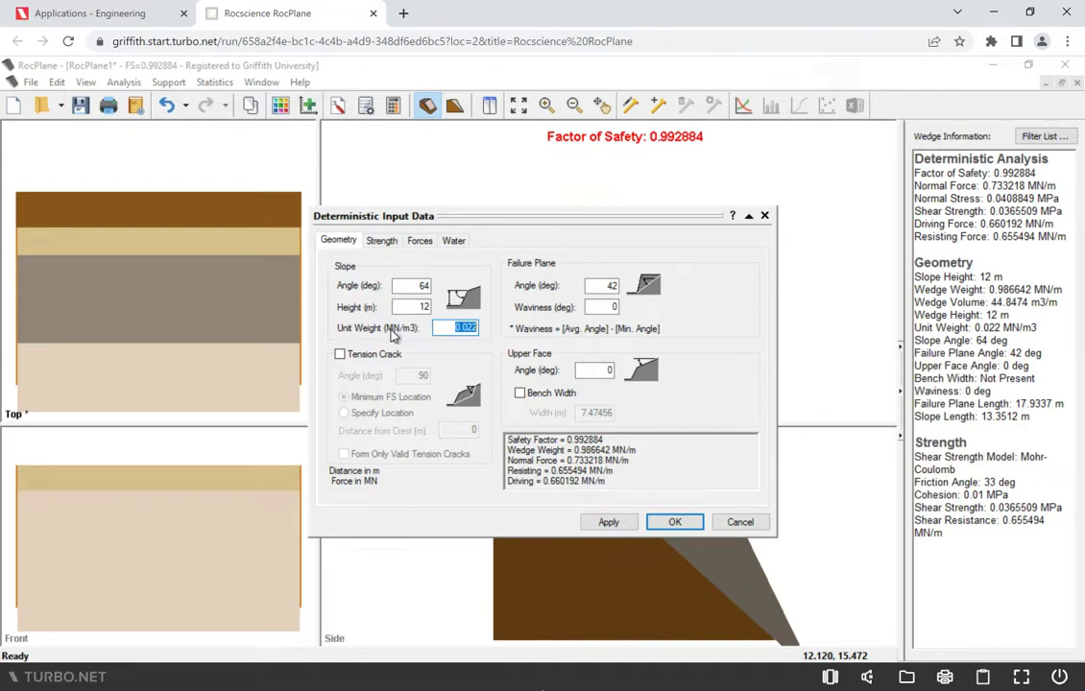
pyautogui.click(455, 328)
pyautogui.doubleClick(423, 286)
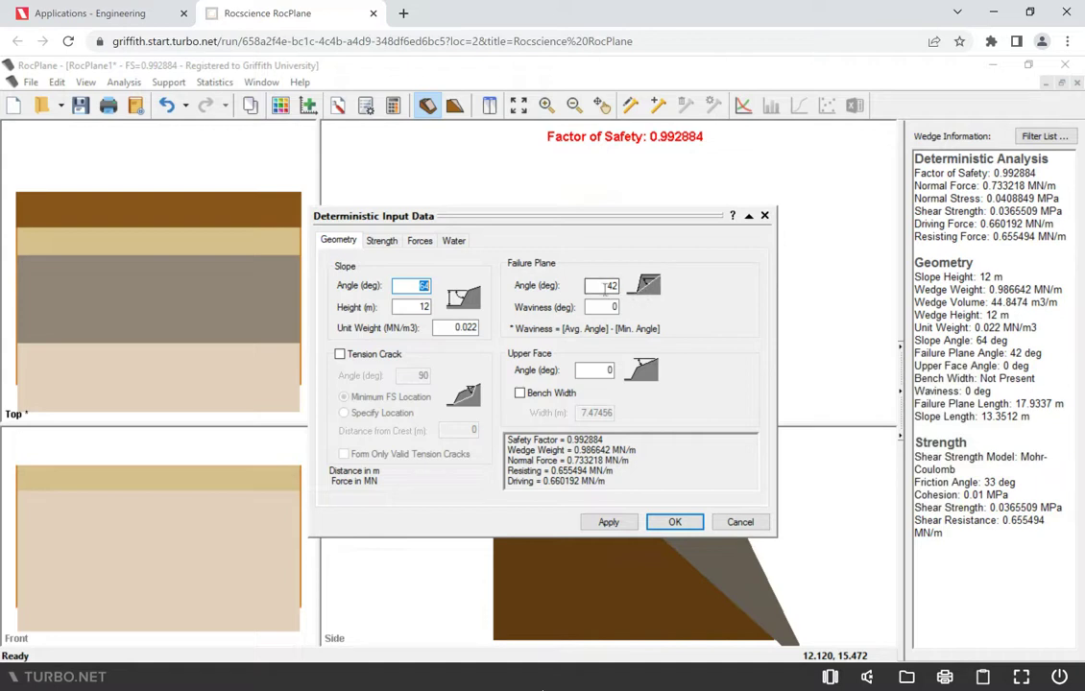
pyautogui.click(603, 285)
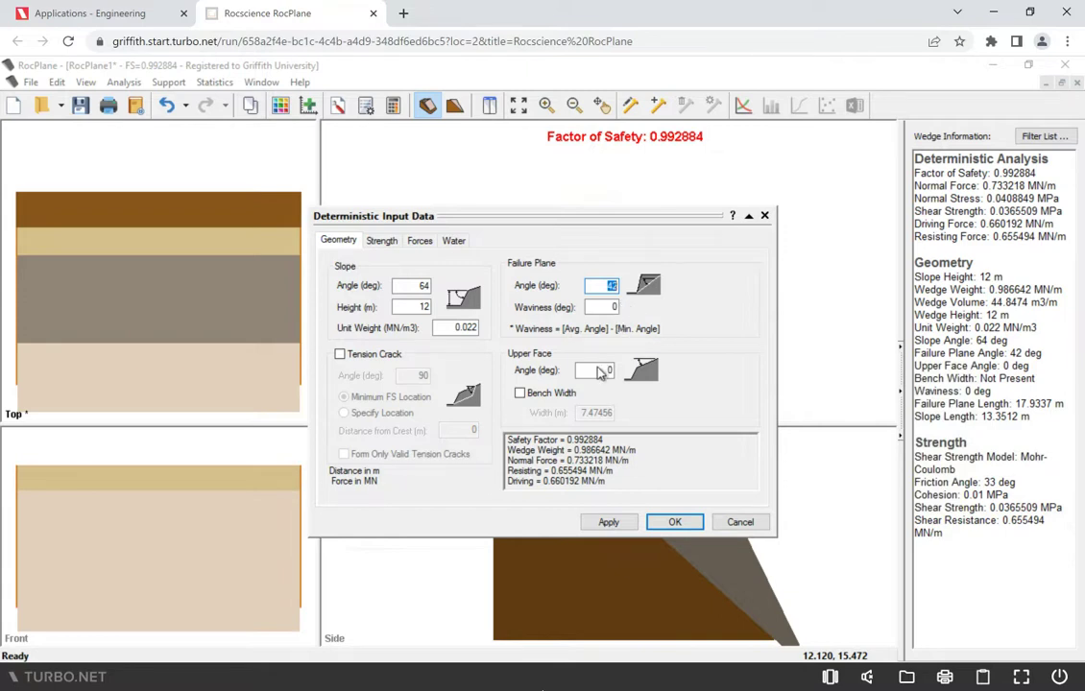
pyautogui.click(598, 371)
pyautogui.doubleClick(605, 371)
pyautogui.write('0')
# Keep Mohr-Coulomb strength with friction angle 33° and cohesion 0.01 MPa, then close Input Data.
pyautogui.click(387, 243)
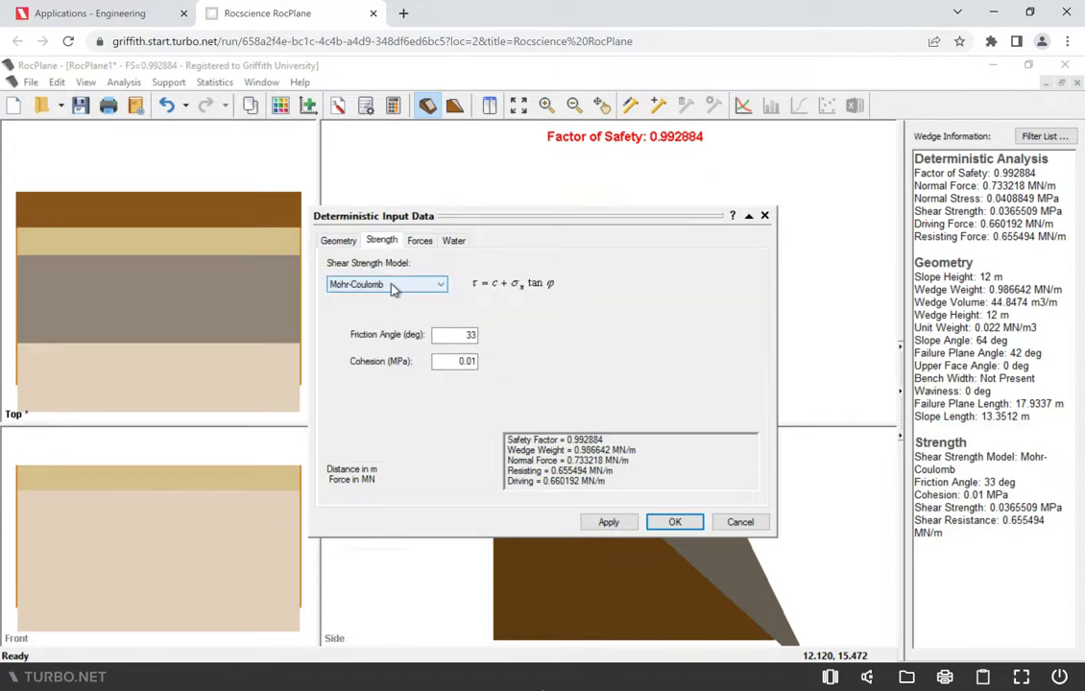
pyautogui.click(393, 285)
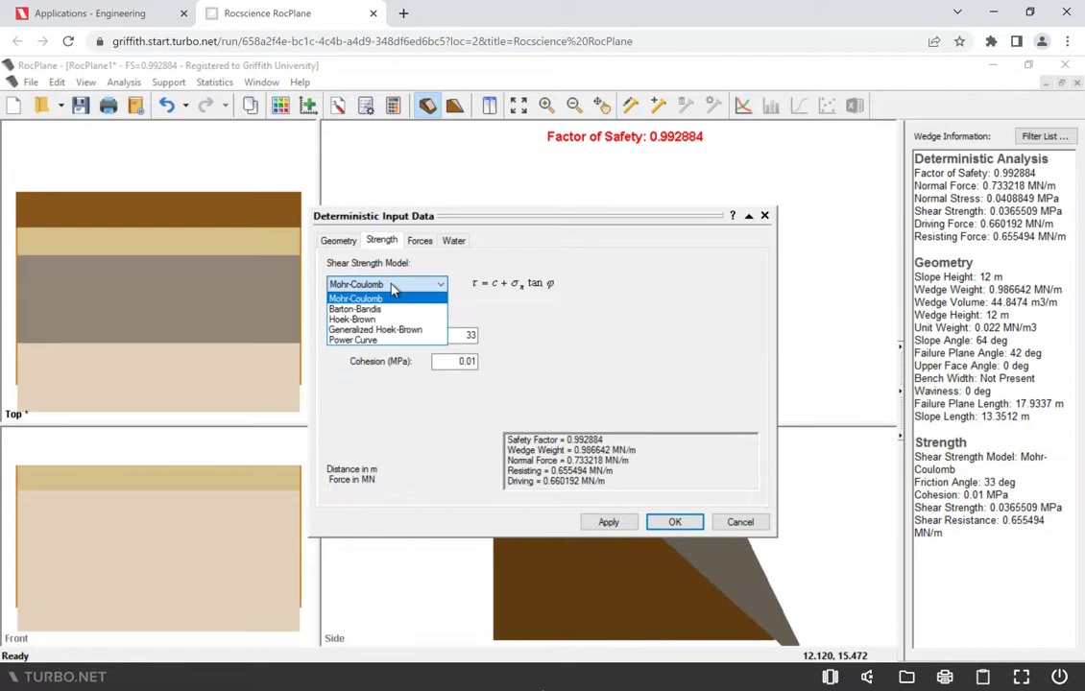
pyautogui.click(393, 287)
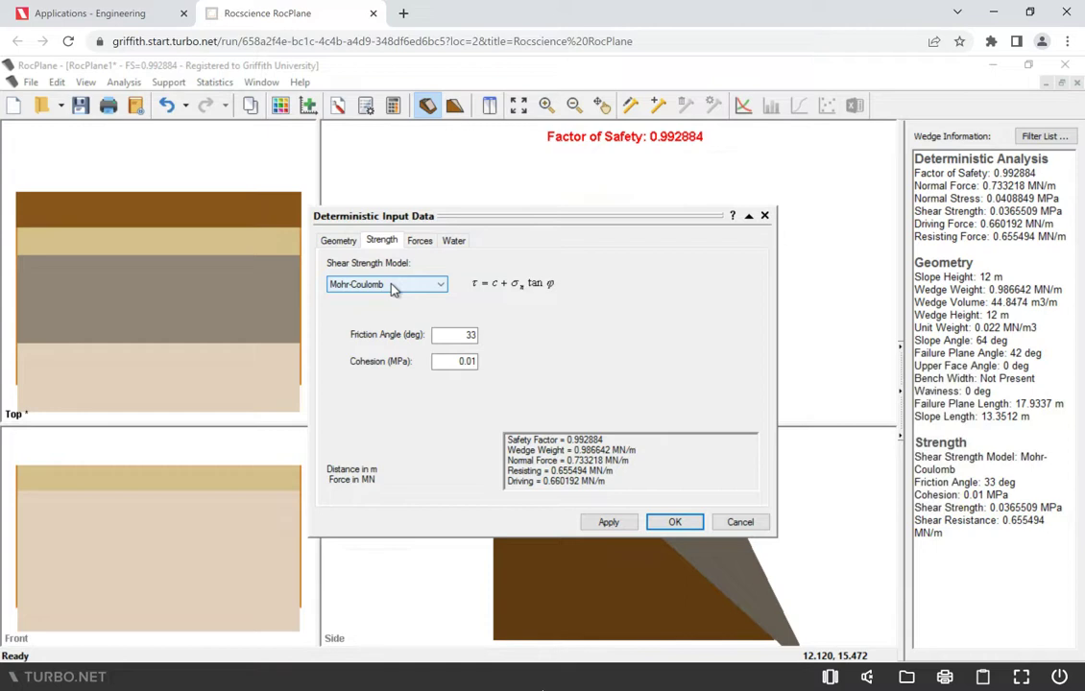
pyautogui.click(455, 334)
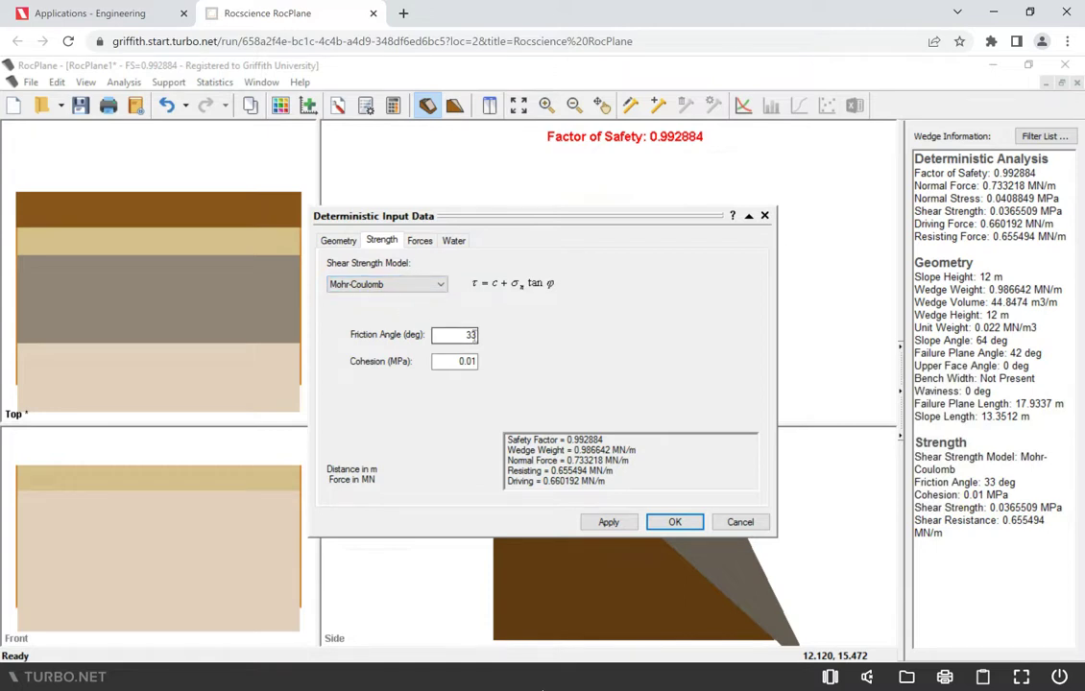
pyautogui.click(462, 362)
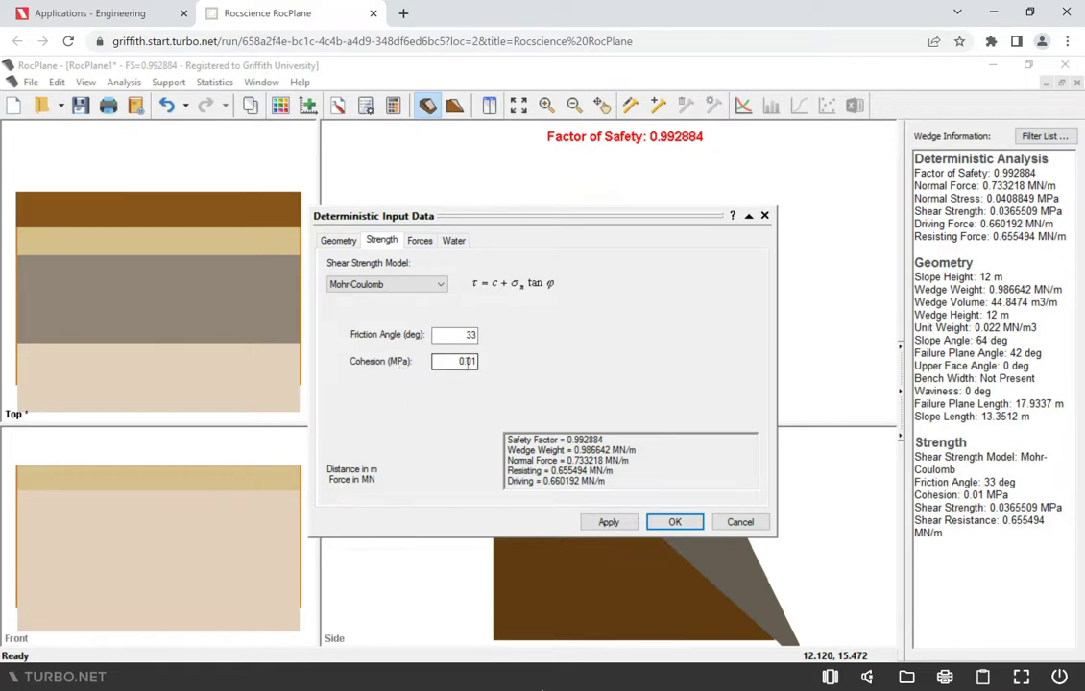
pyautogui.click(674, 524)
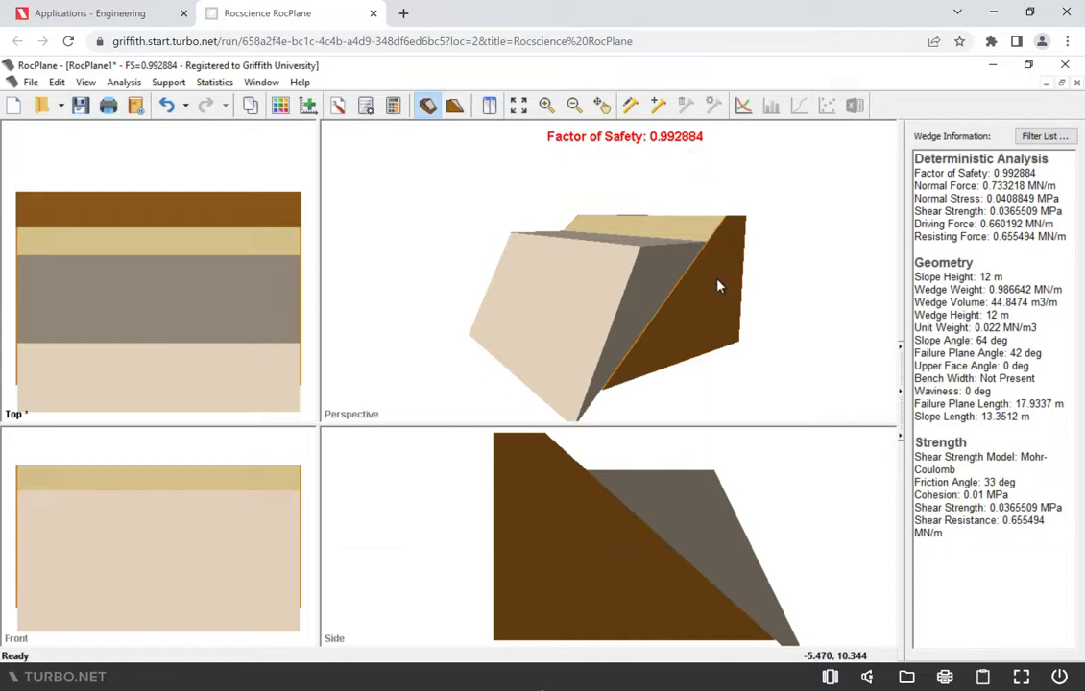
pyautogui.moveTo(719, 286)
pyautogui.mouseDown()
pyautogui.moveTo(706, 307)
pyautogui.moveTo(744, 299)
pyautogui.moveTo(658, 285)
pyautogui.moveTo(662, 259)
pyautogui.moveTo(651, 288)
pyautogui.mouseUp()
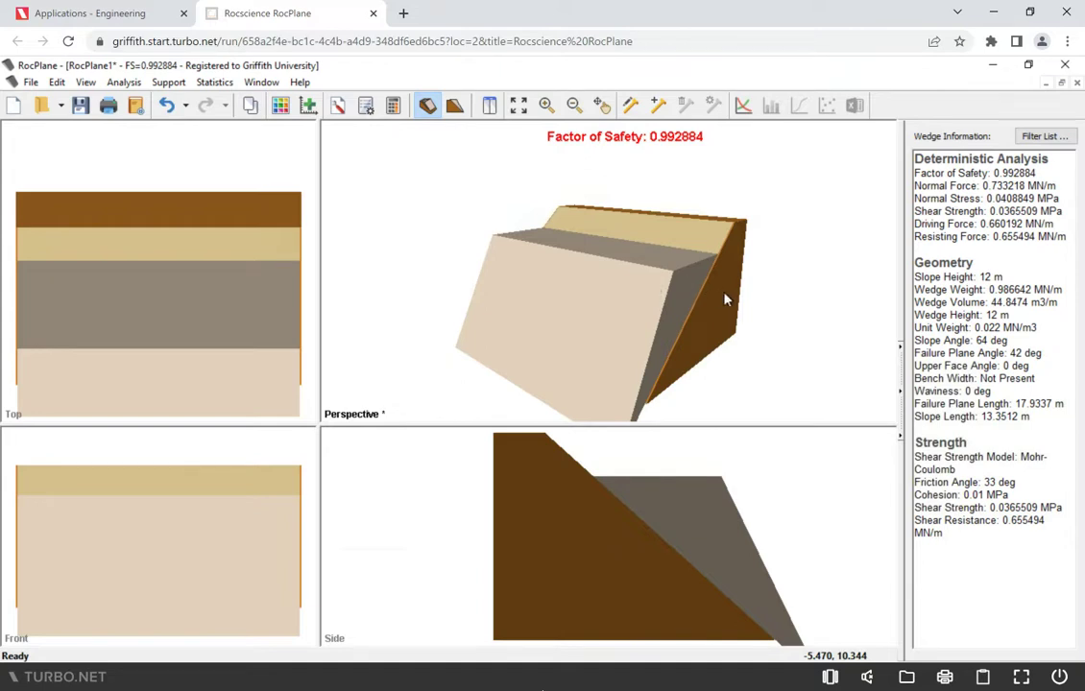
pyautogui.moveTo(724, 298)
pyautogui.mouseDown()
pyautogui.moveTo(702, 296)
pyautogui.moveTo(710, 288)
pyautogui.mouseUp()
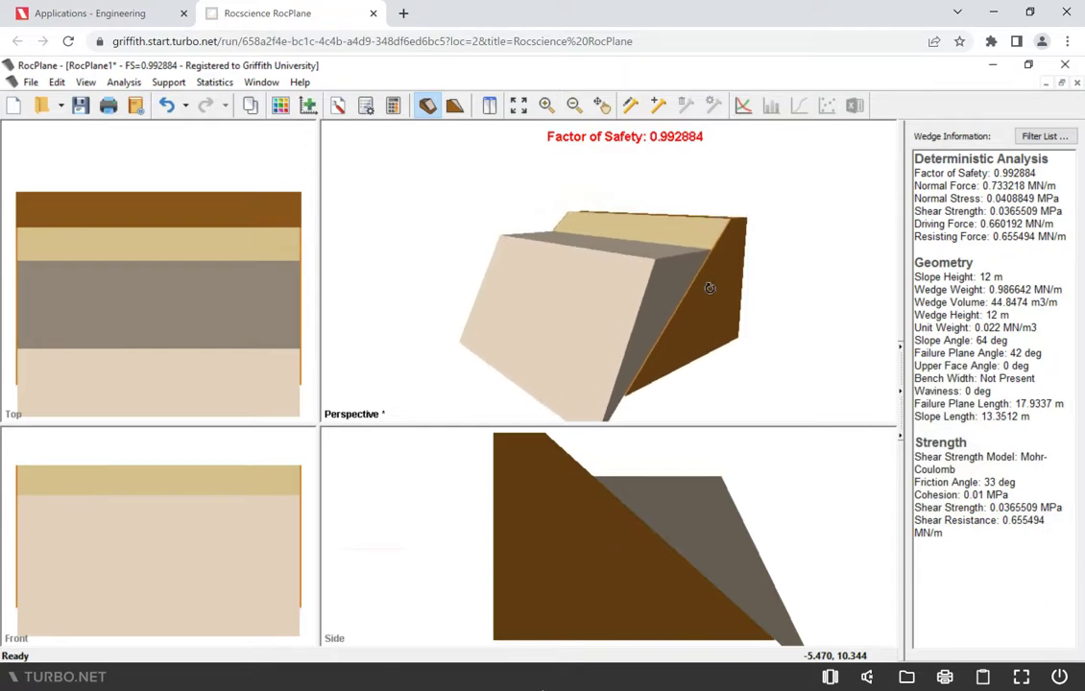